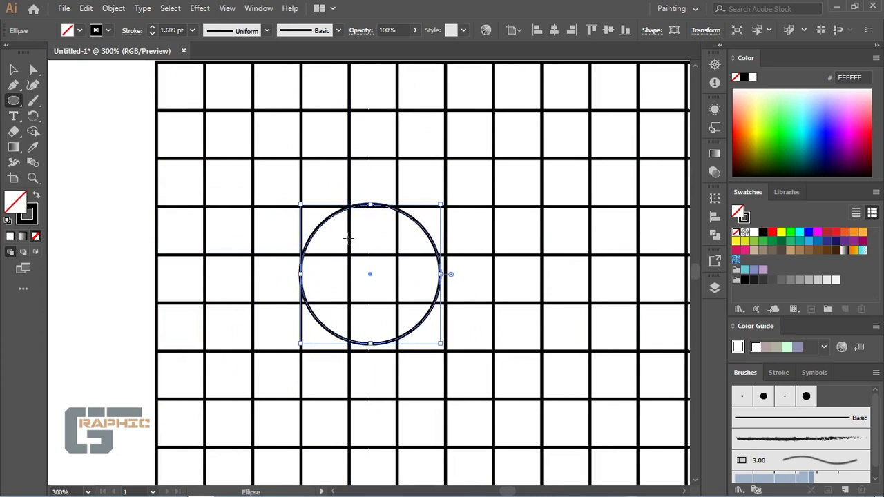
Align the circle with the grid lines and enlarge it to span exactly three by three grid squares.
drag(373, 276, 374, 287)
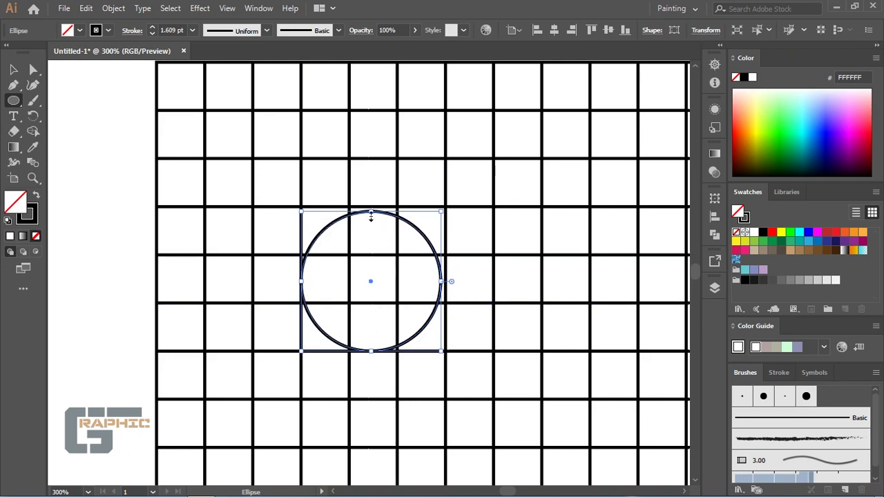
scroll(375, 208, up, 5)
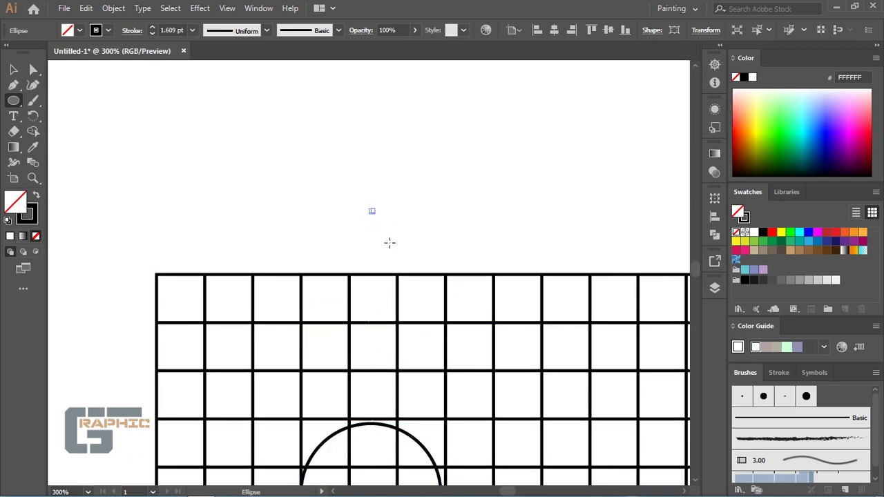
key(ctrl+shift+a)
key(v)
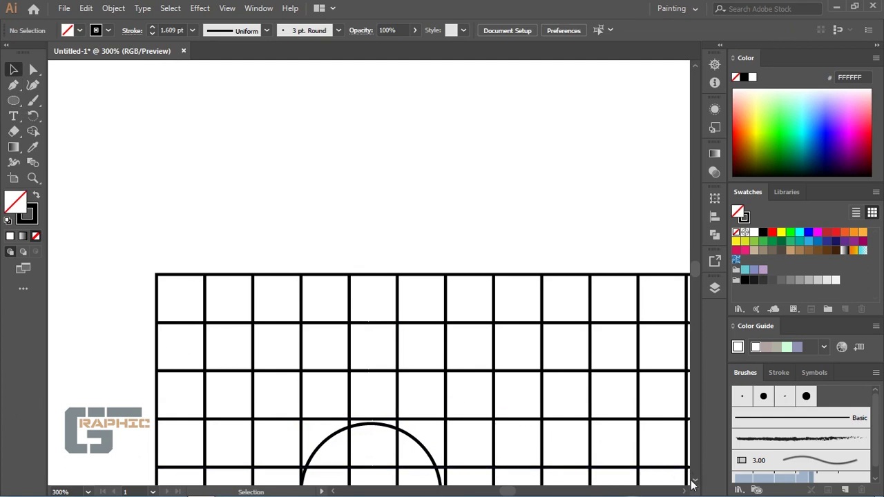
scroll(689, 477, down, 4)
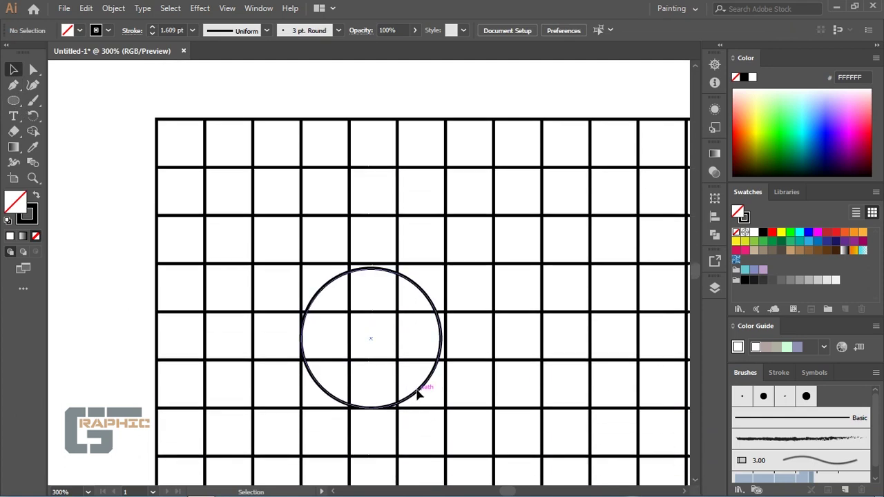
drag(419, 391, 423, 392)
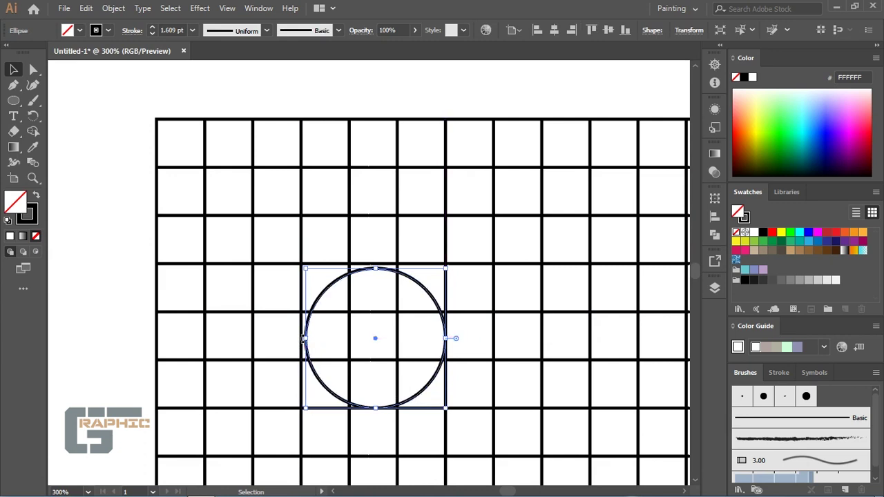
drag(305, 268, 301, 263)
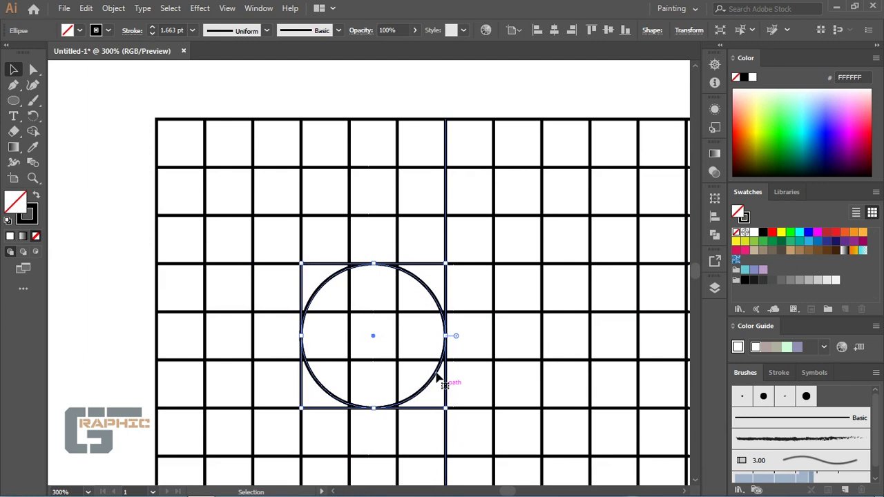
Add a larger concentric copy of the circle spanning five by five grid squares.
drag(446, 263, 533, 220)
key(ctrl+minus)
key(ctrl+minus)
key(ctrl+minus)
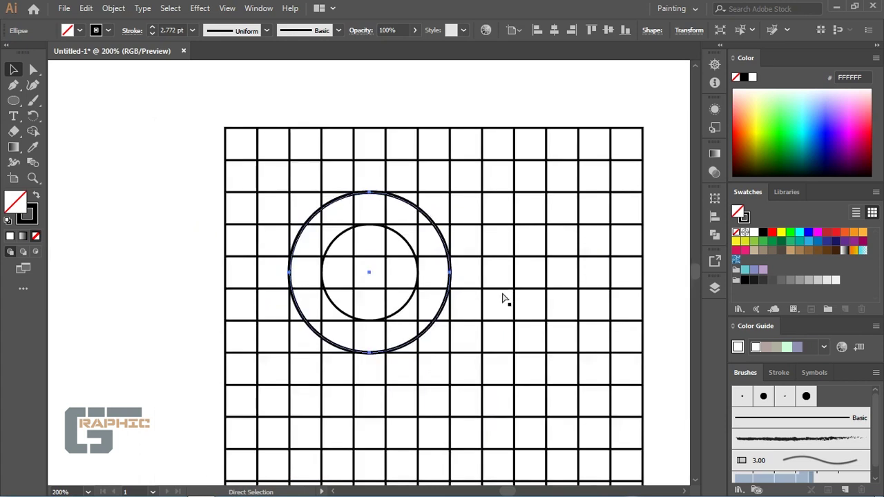
Duplicate both concentric circles two grid columns to the right and three rows down.
drag(394, 307, 424, 357)
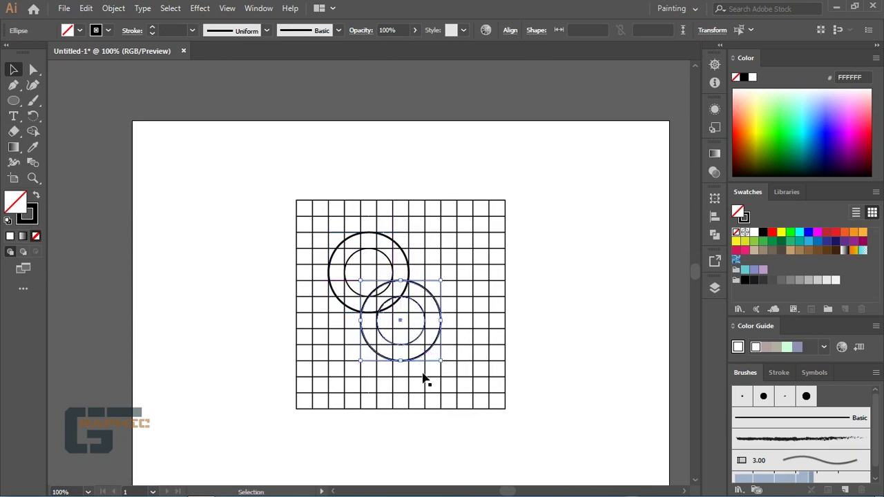
key(ctrl+equal)
key(ctrl+equal)
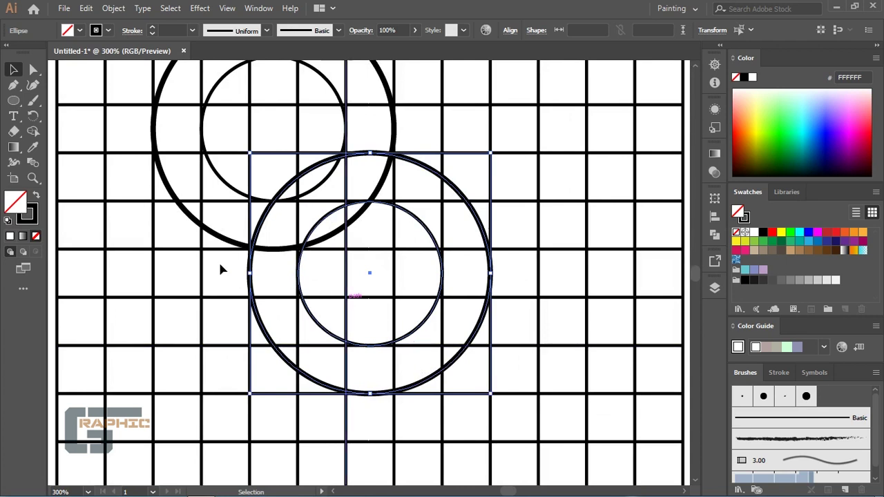
Select all artwork and use Shape Builder to merge a horizontal bar three grid squares wide across the lower circles' upper part.
key(ctrl+a)
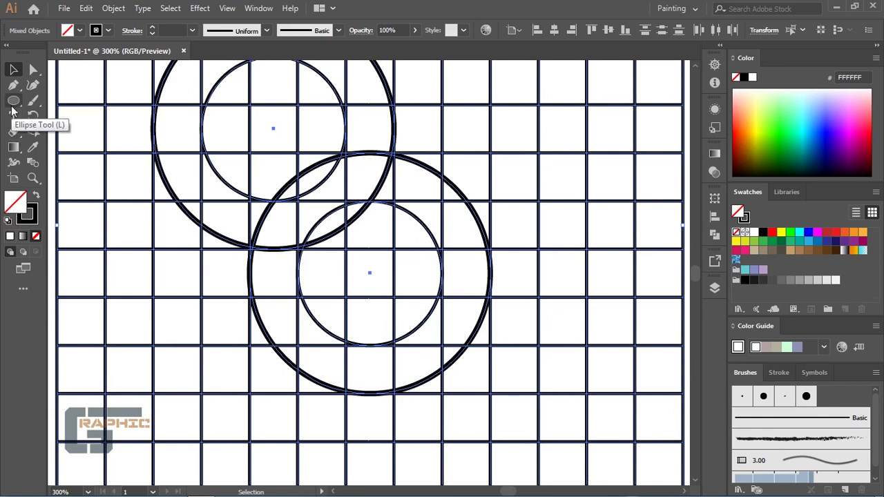
click(32, 131)
mouse_move(370, 221)
mouse_down()
mouse_move(275, 227)
mouse_move(331, 241)
mouse_move(350, 207)
mouse_move(401, 214)
mouse_up()
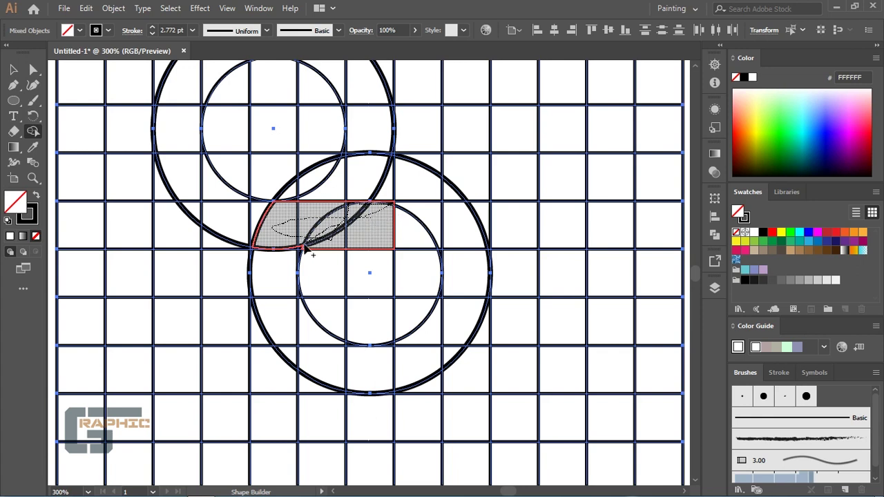
mouse_move(254, 250)
mouse_down()
mouse_move(257, 225)
mouse_move(253, 258)
mouse_up()
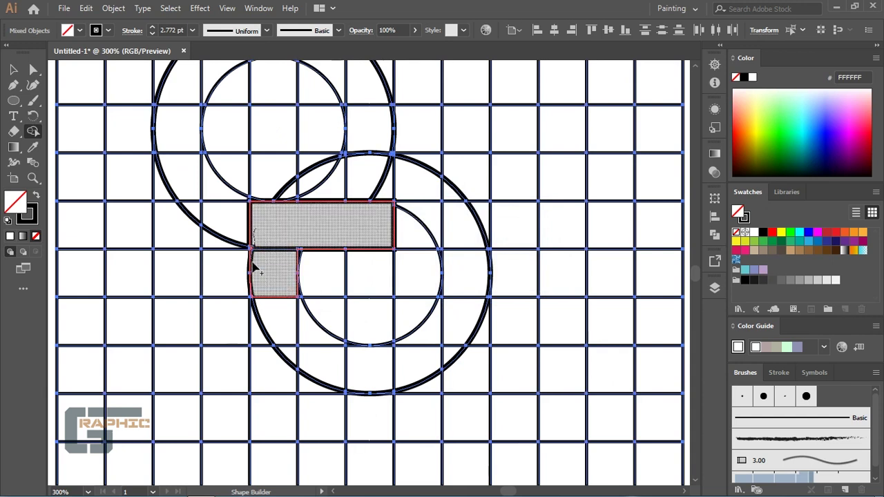
mouse_move(255, 296)
mouse_down()
mouse_move(268, 315)
mouse_move(311, 337)
mouse_move(295, 353)
mouse_up()
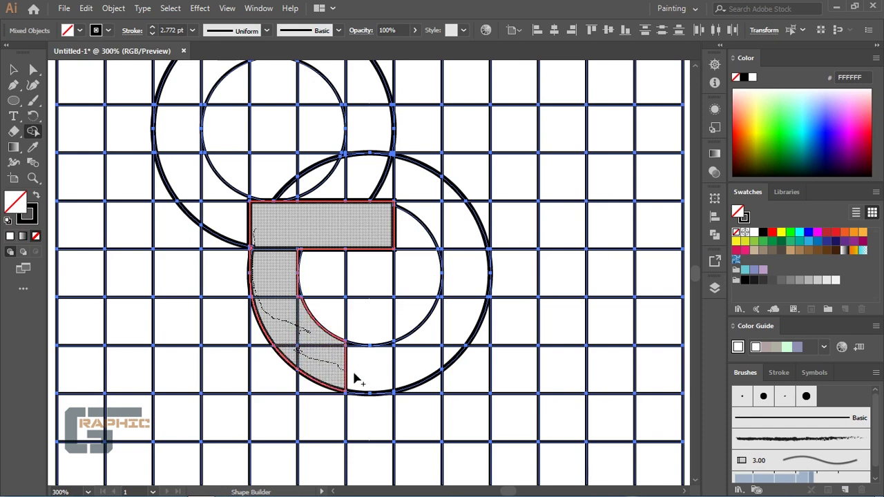
drag(355, 378, 349, 359)
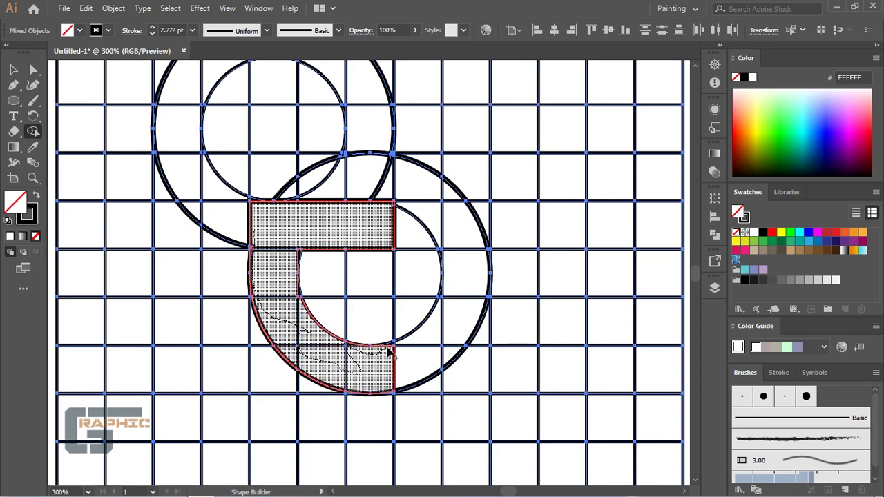
mouse_move(403, 351)
mouse_down()
mouse_move(444, 357)
mouse_move(453, 304)
mouse_move(441, 295)
mouse_move(455, 296)
mouse_move(497, 255)
mouse_up()
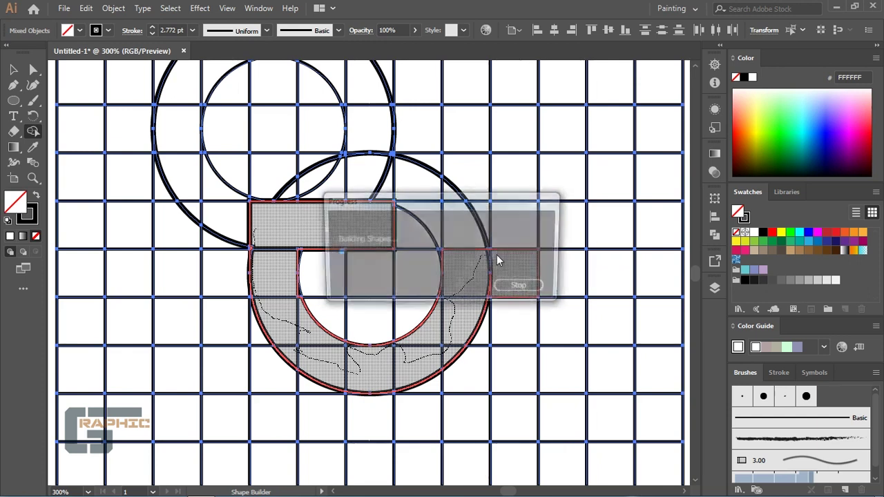
Merge the bar with the left and lower parts of the lower ring, including the slivers along its left edge.
drag(288, 238, 280, 315)
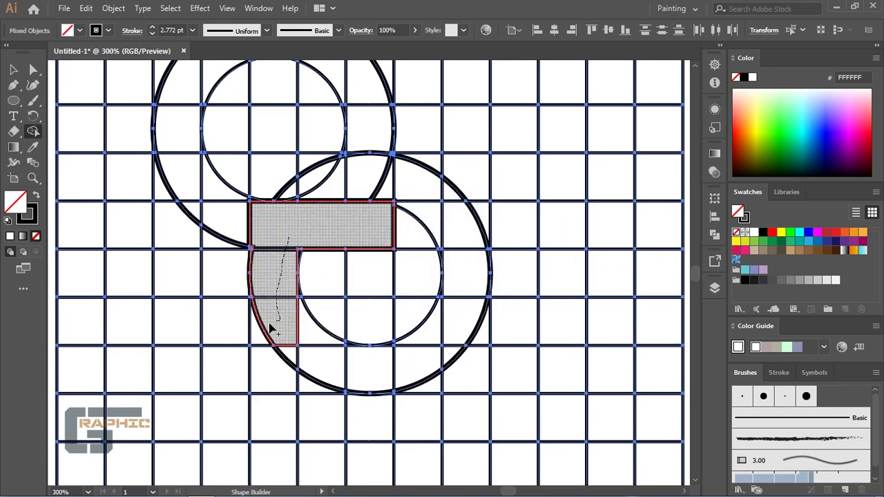
mouse_move(302, 346)
mouse_down()
mouse_move(356, 372)
mouse_move(350, 349)
mouse_move(371, 359)
mouse_move(395, 348)
mouse_move(449, 339)
mouse_up()
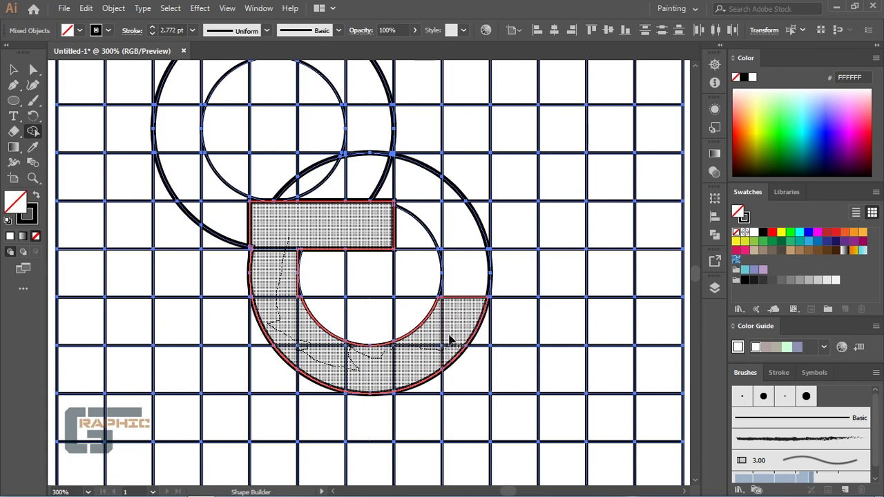
click(298, 305)
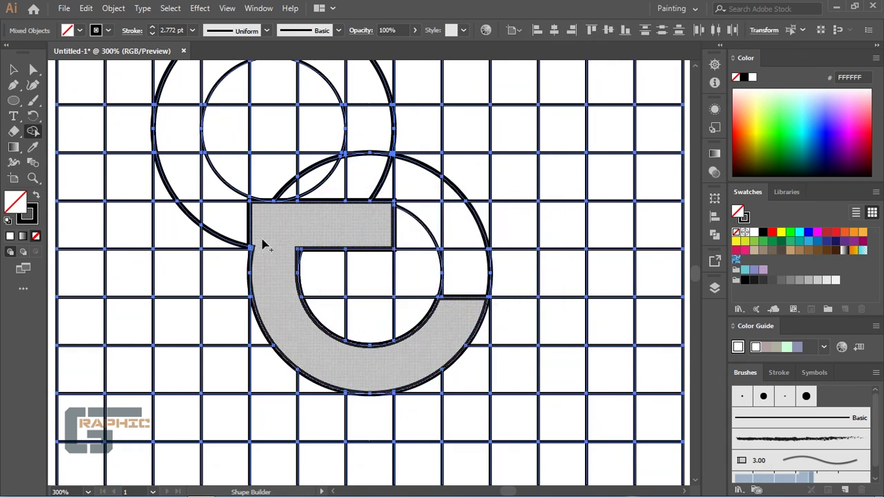
click(266, 286)
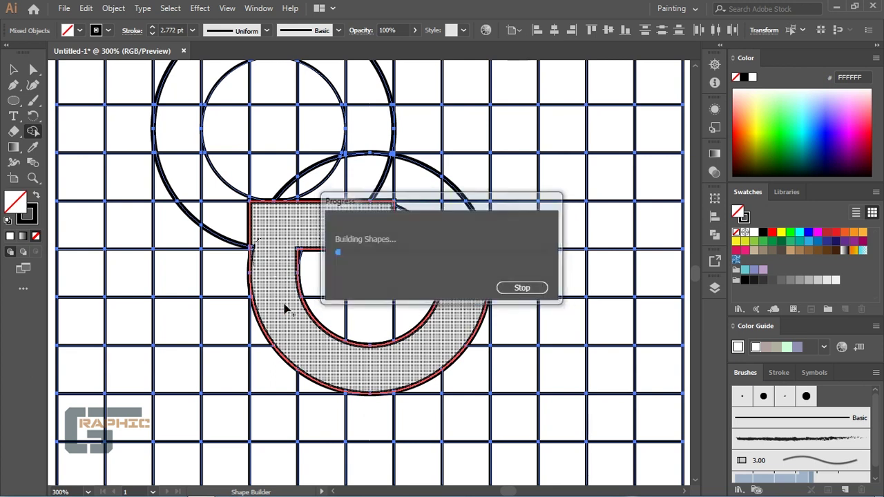
Extend the lower U's right arm up two grid rows and merge a vertical stem four rows high through the bar's right end.
mouse_move(458, 311)
mouse_down()
mouse_move(460, 302)
mouse_move(445, 297)
mouse_up()
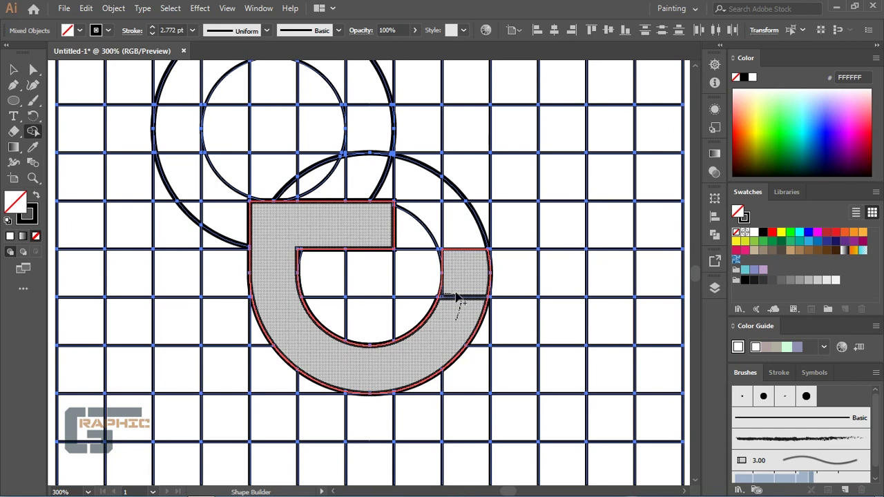
drag(488, 258, 487, 234)
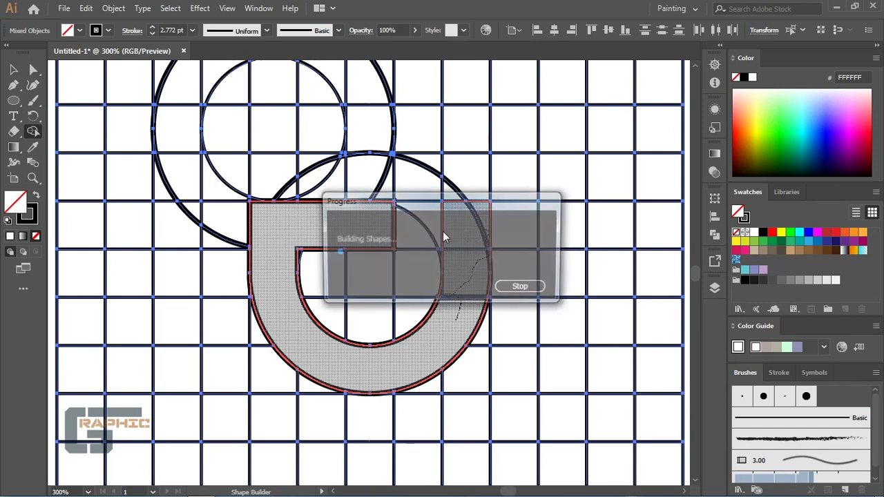
drag(370, 245, 366, 268)
mouse_move(350, 230)
mouse_down()
mouse_move(359, 188)
mouse_move(384, 191)
mouse_move(376, 198)
mouse_move(386, 152)
mouse_move(352, 162)
mouse_up()
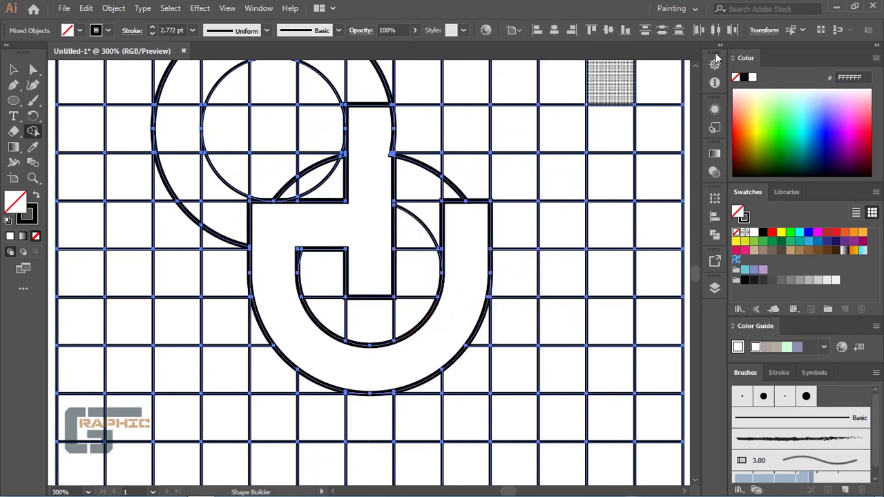
Merge the upper ring's arch and straight left leg into the stem, and extend the bar's left end up one grid square.
scroll(695, 65, up, 4)
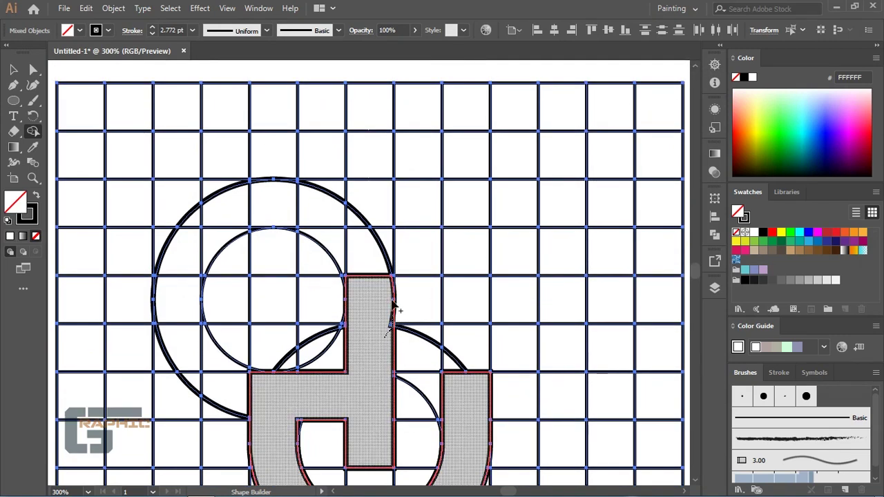
mouse_move(391, 287)
mouse_down()
mouse_move(340, 246)
mouse_move(338, 234)
mouse_move(351, 226)
mouse_move(283, 207)
mouse_move(225, 216)
mouse_move(191, 232)
mouse_move(225, 227)
mouse_move(185, 270)
mouse_move(163, 357)
mouse_move(159, 325)
mouse_up()
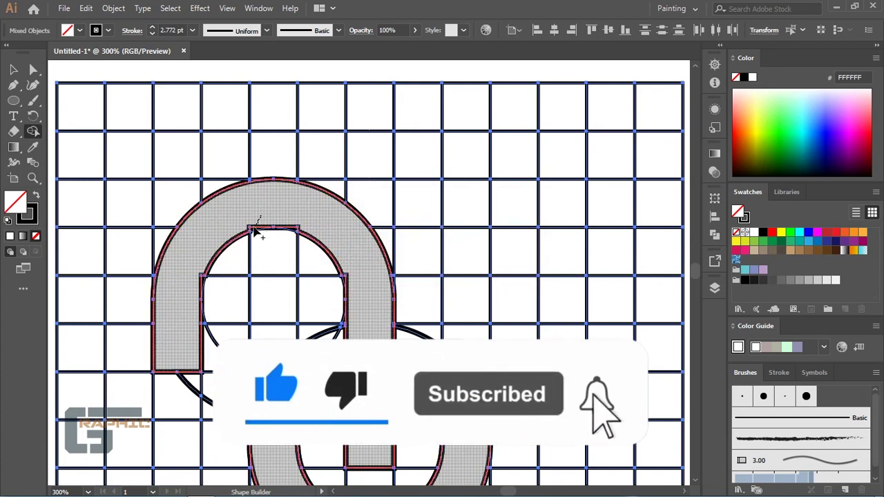
drag(266, 220, 301, 238)
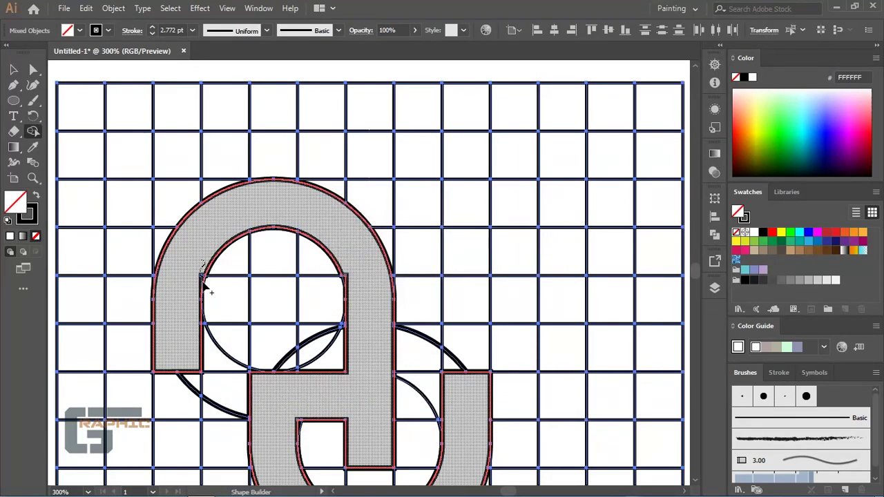
drag(200, 295, 195, 300)
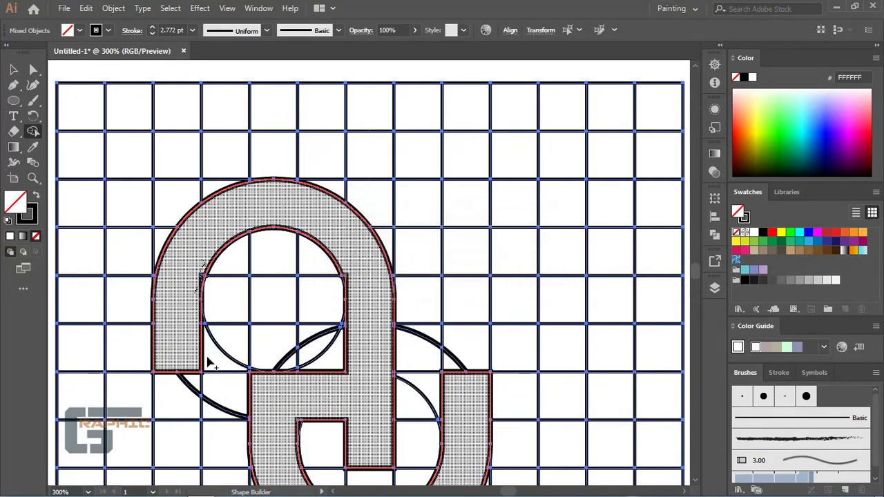
mouse_move(270, 386)
mouse_down()
mouse_move(266, 354)
mouse_move(280, 356)
mouse_move(293, 374)
mouse_up()
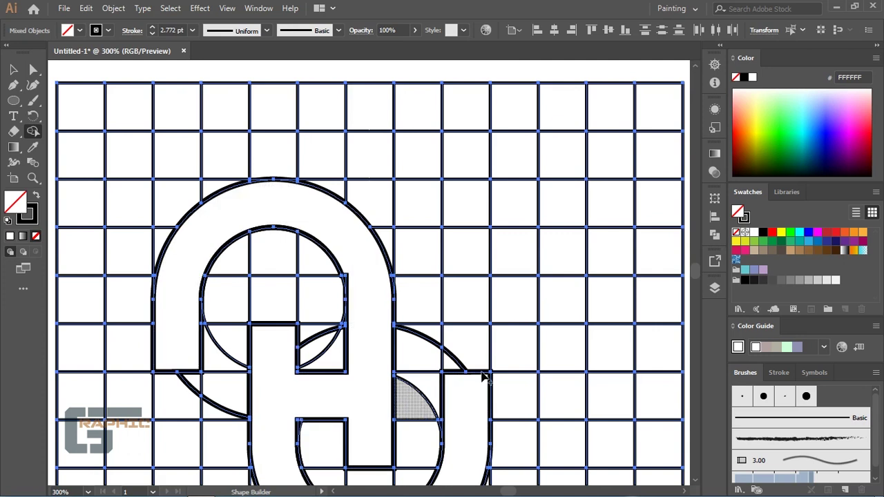
Remove the leftover regions inside the lower U and the grid cells bordering its outer right, lower and left sides.
drag(694, 277, 695, 281)
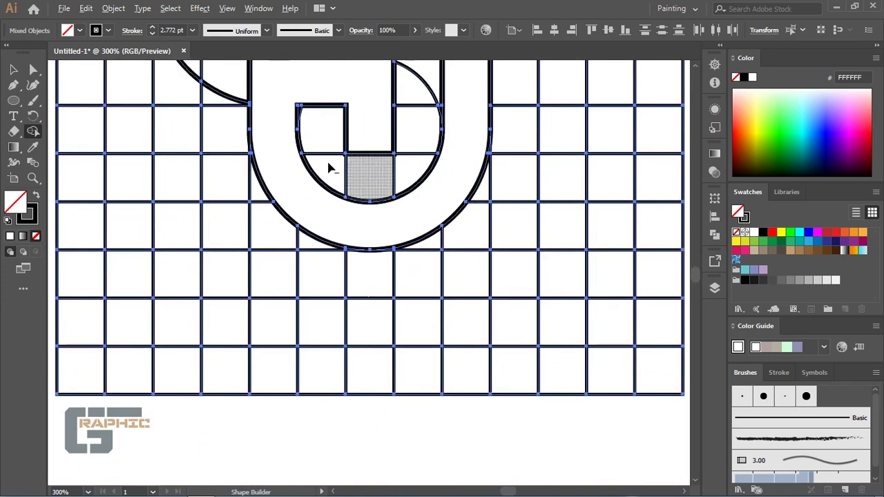
mouse_move(300, 110)
mouse_down()
mouse_move(340, 174)
mouse_move(385, 174)
mouse_move(411, 158)
mouse_move(416, 103)
mouse_move(657, 257)
mouse_up()
scroll(696, 64, up, 5)
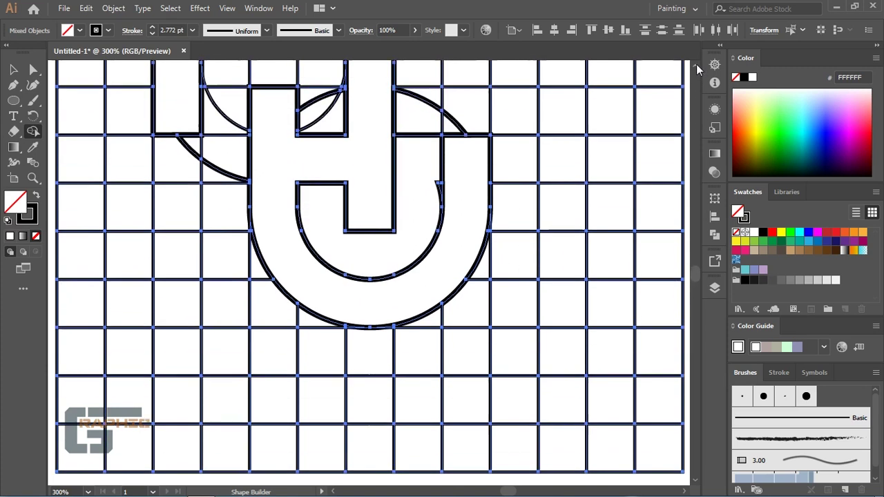
mouse_move(429, 245)
mouse_down()
mouse_move(441, 276)
mouse_move(433, 211)
mouse_move(444, 175)
mouse_move(459, 183)
mouse_move(442, 202)
mouse_move(430, 164)
mouse_move(447, 136)
mouse_move(491, 157)
mouse_move(538, 209)
mouse_move(490, 357)
mouse_move(447, 397)
mouse_move(382, 422)
mouse_move(346, 425)
mouse_move(273, 389)
mouse_up()
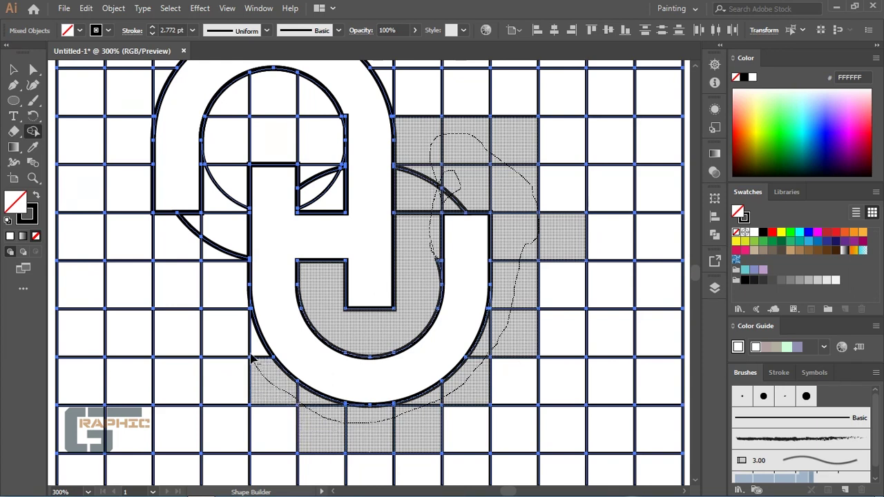
drag(252, 357, 241, 329)
mouse_move(234, 297)
mouse_down()
mouse_move(214, 211)
mouse_move(228, 127)
mouse_move(210, 164)
mouse_up()
mouse_move(261, 143)
mouse_down()
mouse_move(290, 145)
mouse_move(314, 163)
mouse_move(327, 200)
mouse_move(334, 185)
mouse_up()
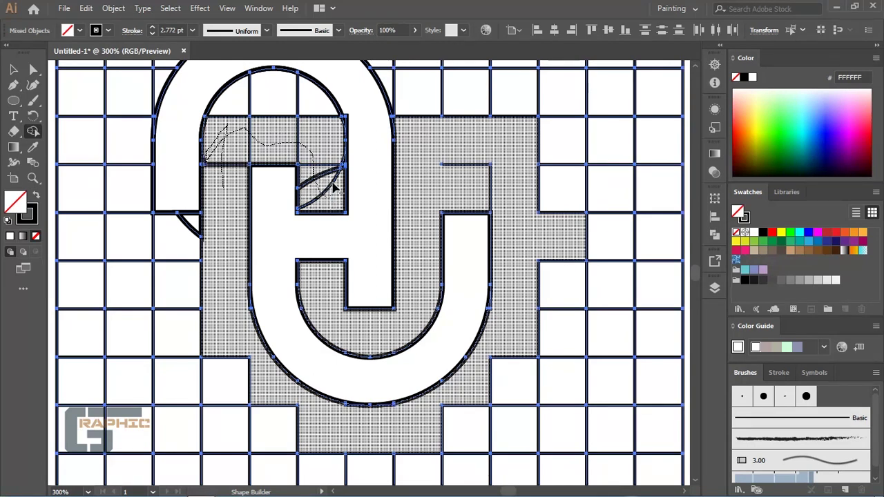
mouse_move(342, 147)
mouse_down()
mouse_move(350, 128)
mouse_move(357, 134)
mouse_up()
key(ctrl+z)
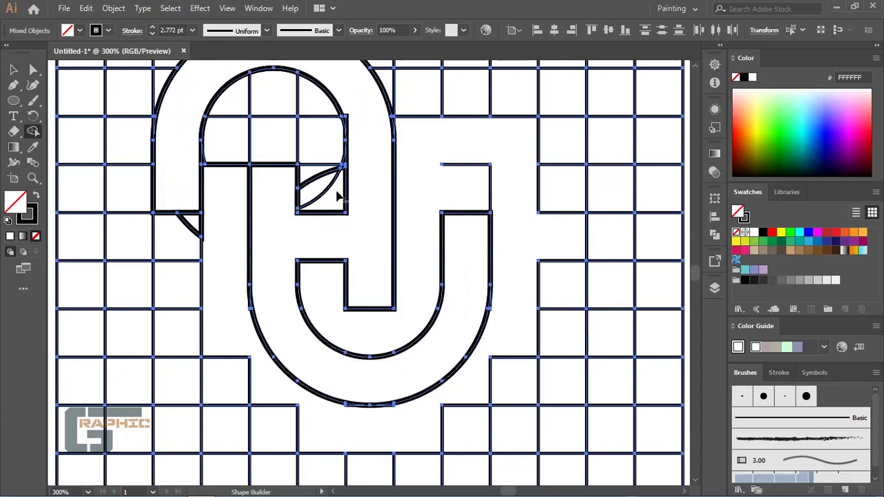
Remove the leftover regions inside the upper arch and clean up the slivers along its inner right edge.
mouse_move(327, 183)
mouse_down()
mouse_move(303, 112)
mouse_move(251, 122)
mouse_move(241, 134)
mouse_move(238, 115)
mouse_move(244, 126)
mouse_up()
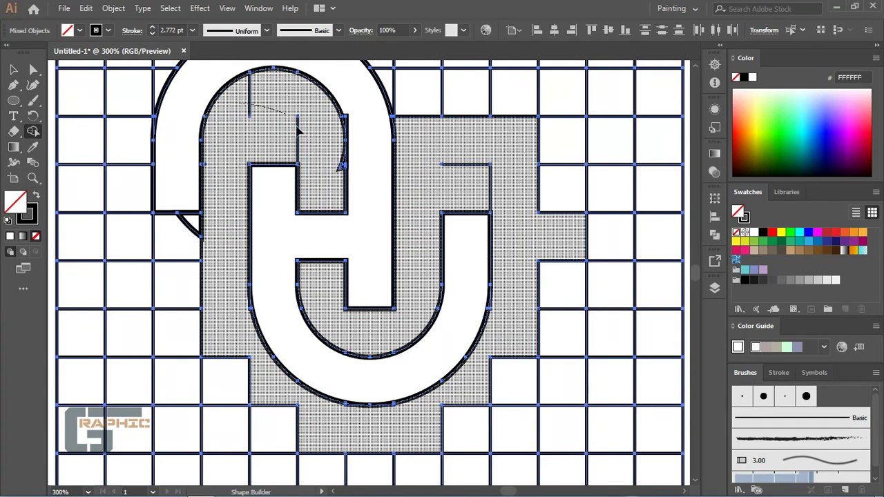
drag(304, 134, 302, 136)
click(345, 119)
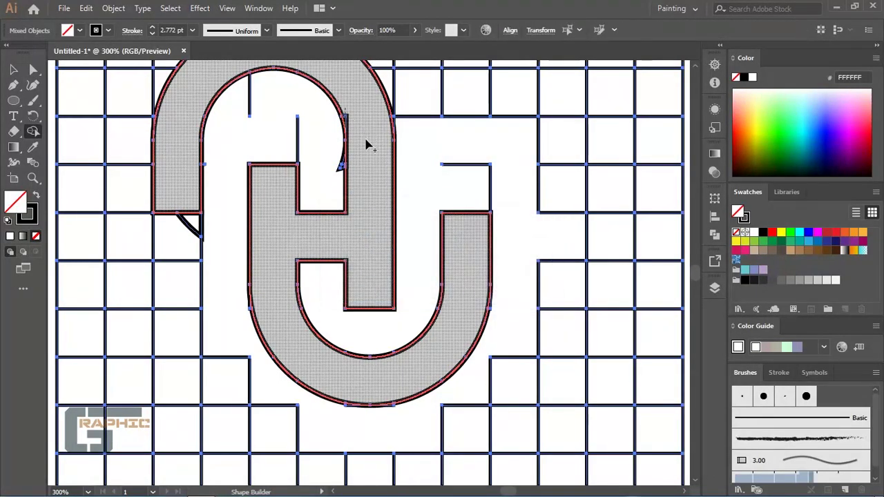
drag(295, 126, 340, 174)
drag(339, 173, 340, 174)
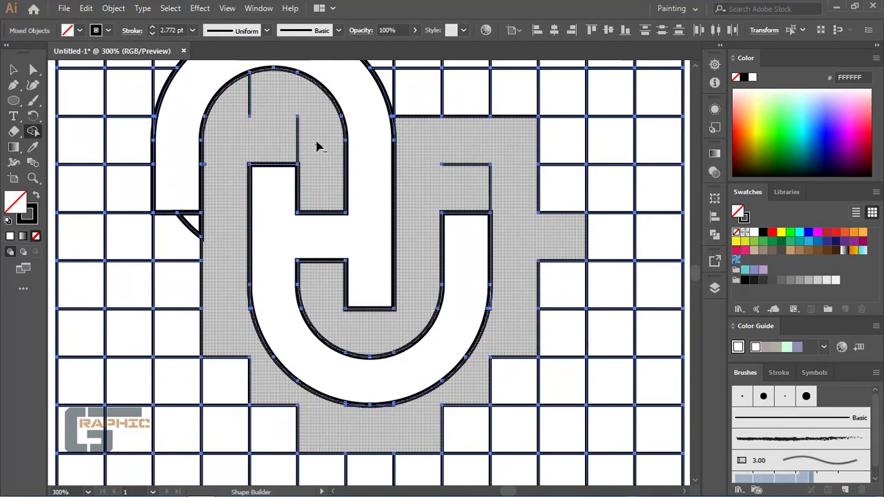
Remove the leftover region beside the stem inside the upper arch and the grid cells left of the arch's outer leg.
drag(293, 149, 271, 151)
drag(230, 122, 228, 182)
mouse_move(213, 217)
mouse_down()
mouse_move(205, 232)
mouse_move(164, 251)
mouse_move(145, 297)
mouse_move(166, 302)
mouse_move(195, 345)
mouse_move(118, 243)
mouse_move(140, 109)
mouse_move(158, 83)
mouse_up()
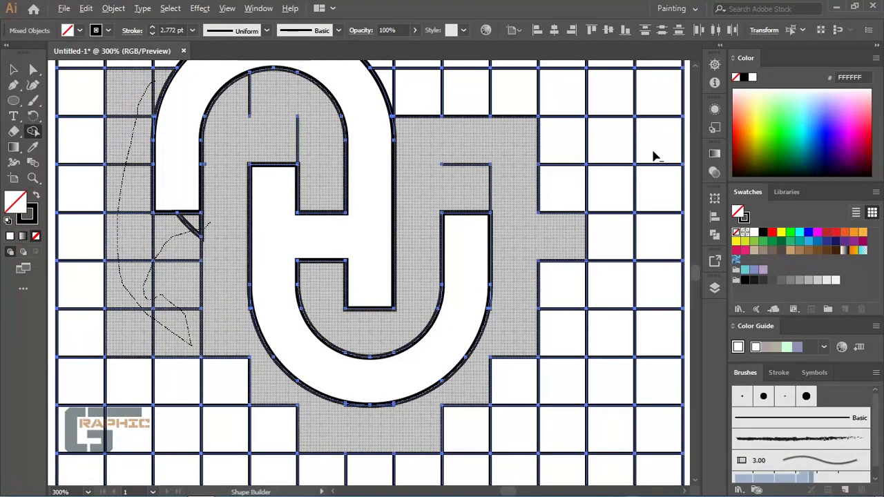
Remove the grid cells bordering the upper arch's outer right shoulder, top and upper-left corner with Shape Builder.
drag(683, 107, 687, 97)
scroll(641, 114, up, 4)
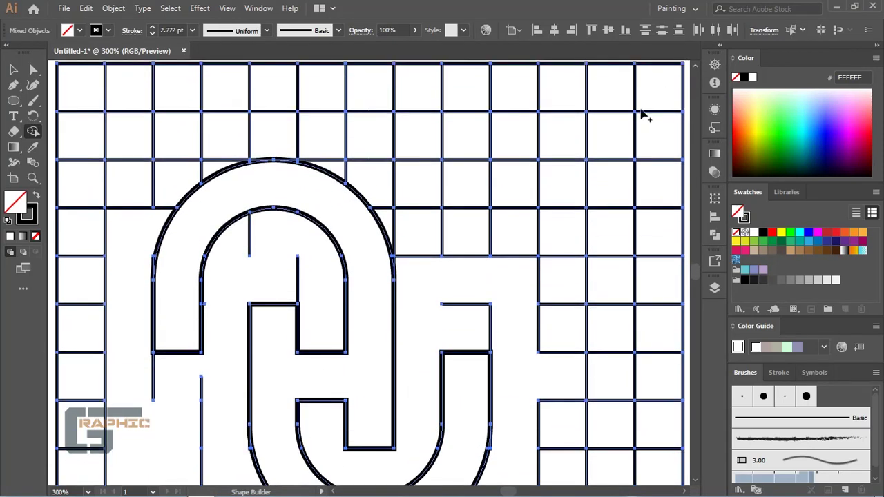
drag(423, 266, 379, 196)
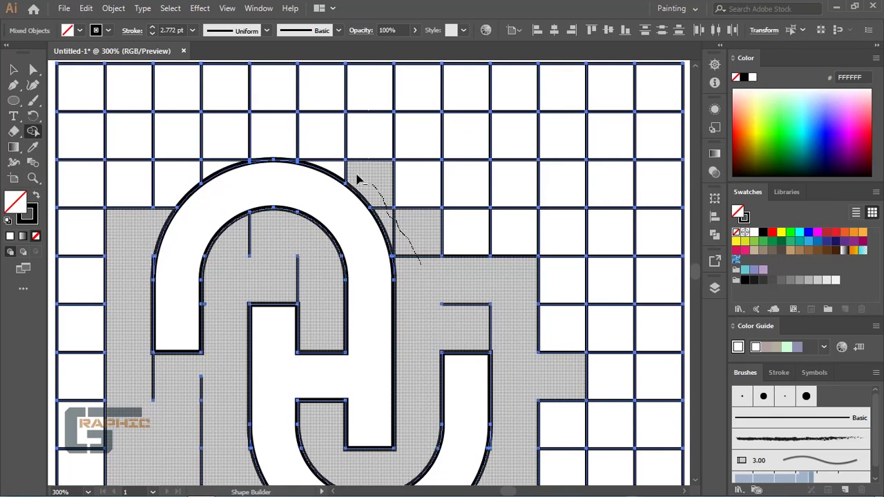
mouse_move(343, 173)
mouse_down()
mouse_move(298, 148)
mouse_move(240, 149)
mouse_move(185, 177)
mouse_move(145, 184)
mouse_move(176, 146)
mouse_up()
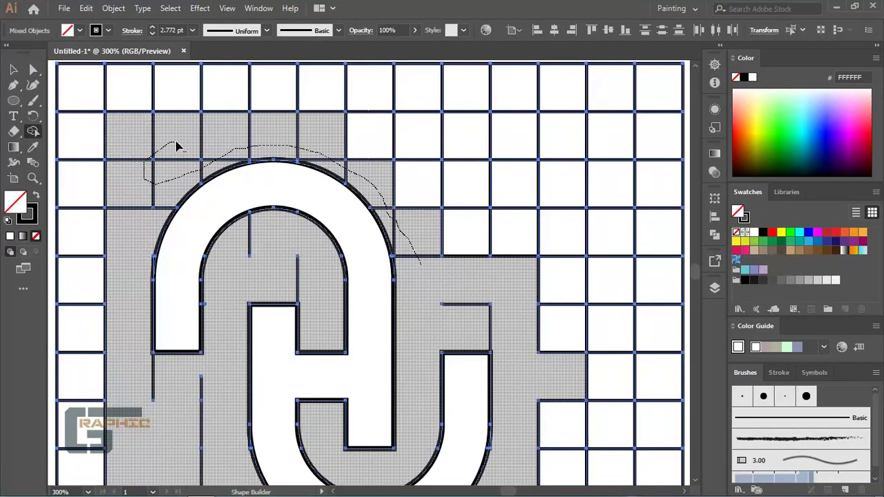
drag(297, 141, 321, 143)
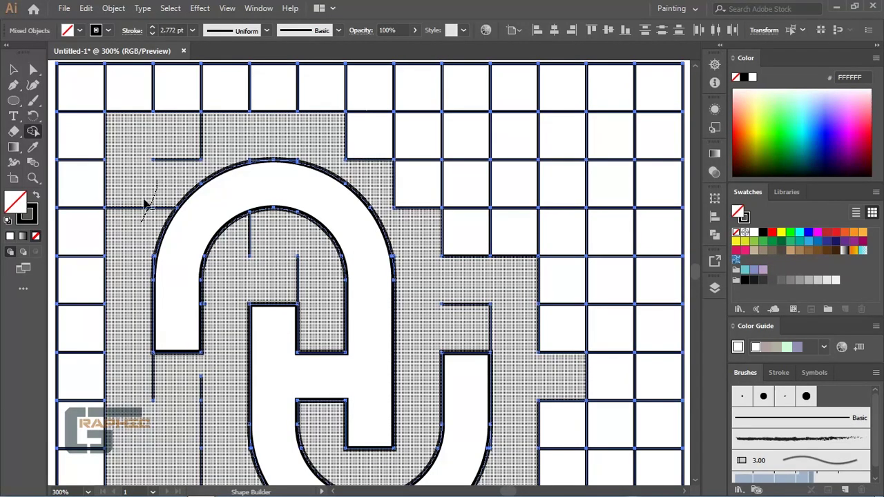
drag(157, 185, 156, 183)
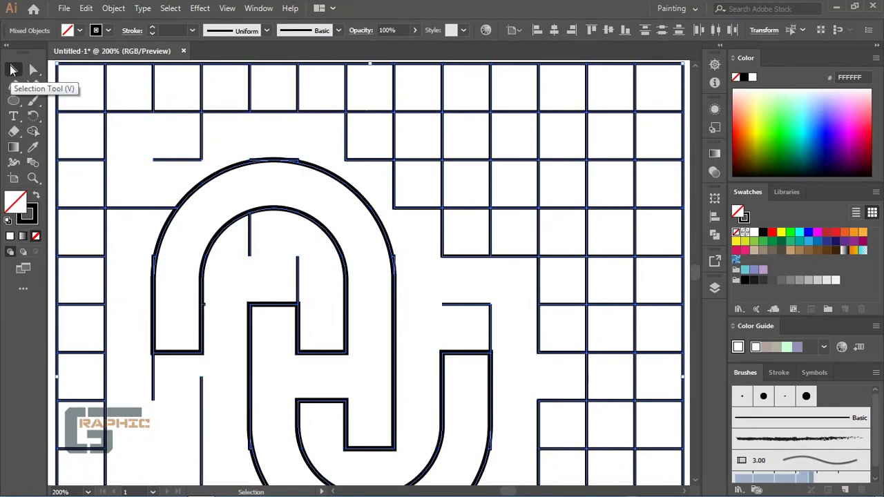
Deselect the artwork and delete the grid lines below the logo shape using Direct Selection.
click(15, 70)
key(ctrl+1)
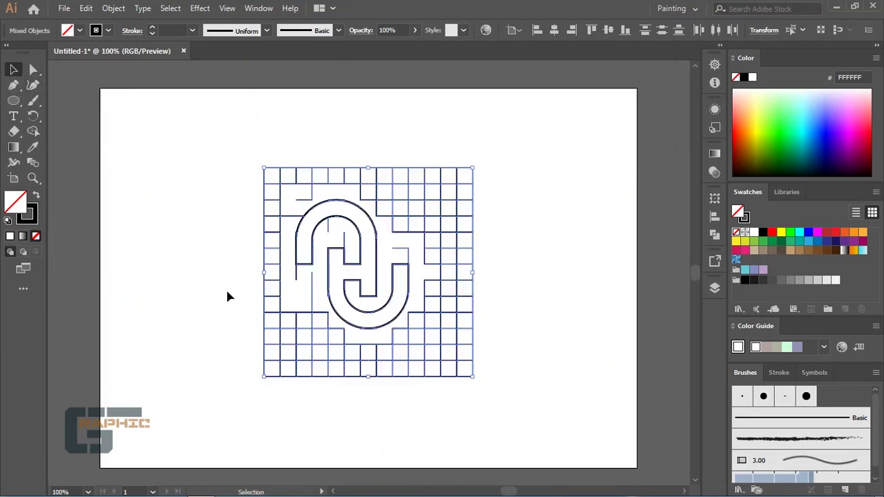
key(a)
click(306, 407)
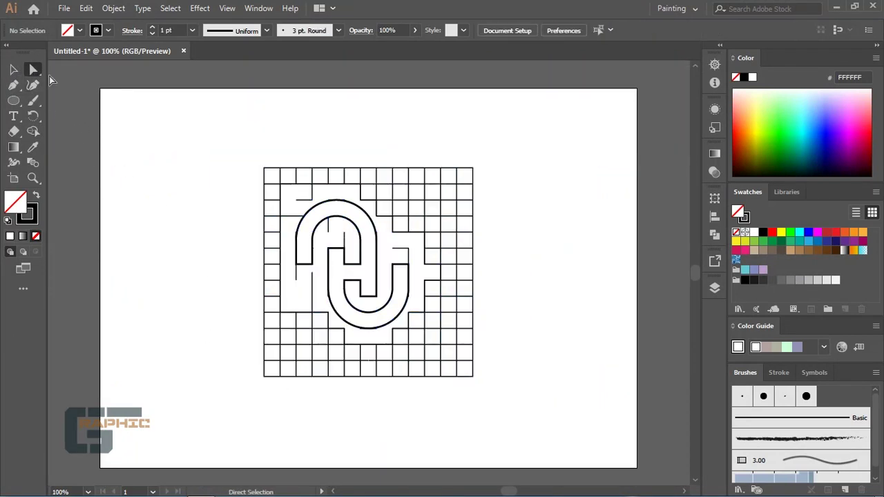
drag(283, 388, 470, 391)
key(Delete)
key(Delete)
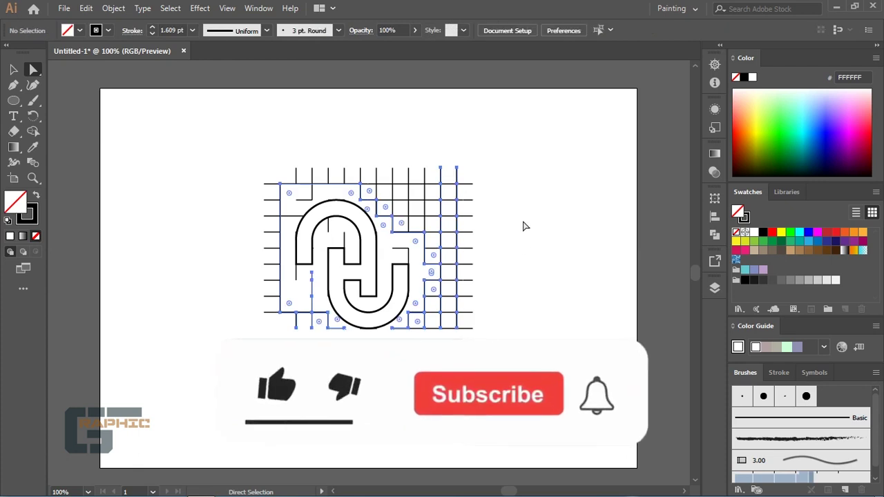
Delete the remaining grid lines to the right of, above and to the left of the logo shape.
drag(485, 144, 419, 338)
key(Delete)
drag(428, 158, 282, 324)
key(Delete)
key(Delete)
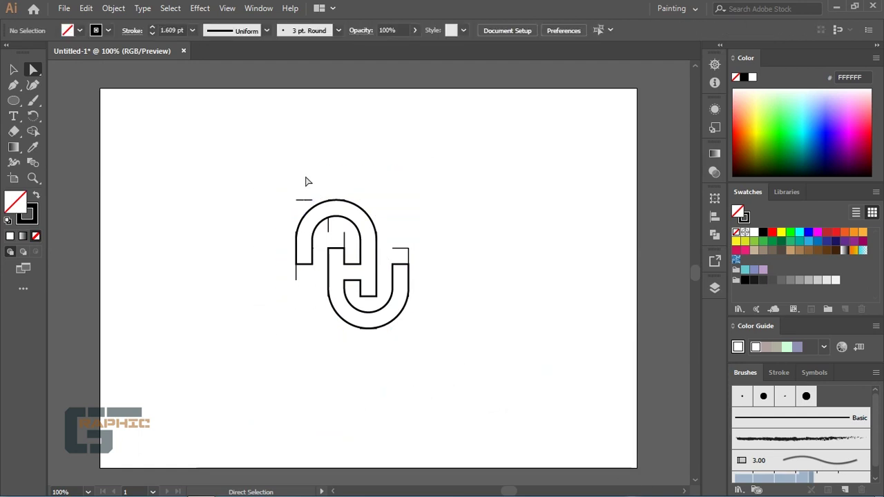
Delete the stray line segments outside the arch's left side, inside the arch and above the lower U's right arm.
click(301, 200)
key(Delete)
drag(308, 279, 279, 294)
key(Delete)
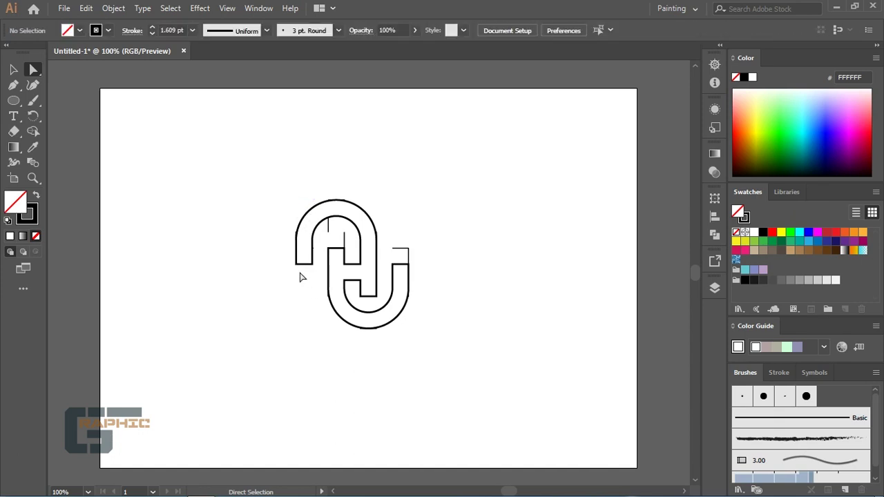
click(328, 228)
key(Delete)
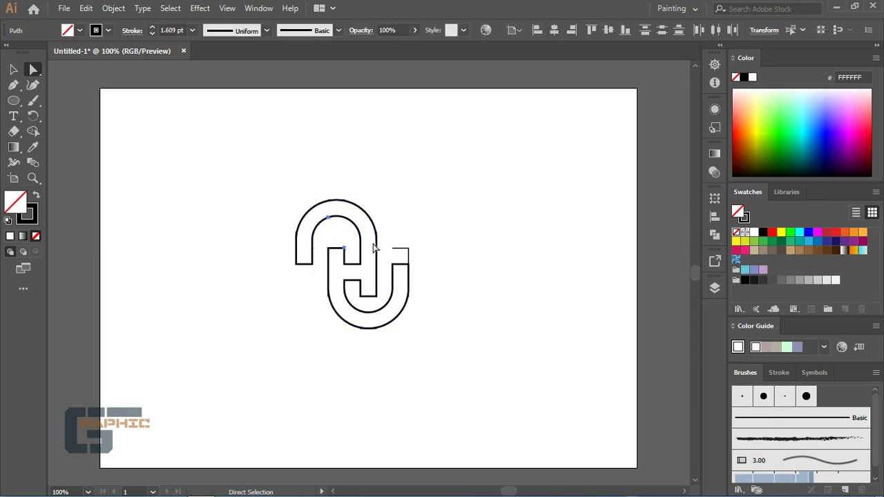
click(405, 249)
key(Delete)
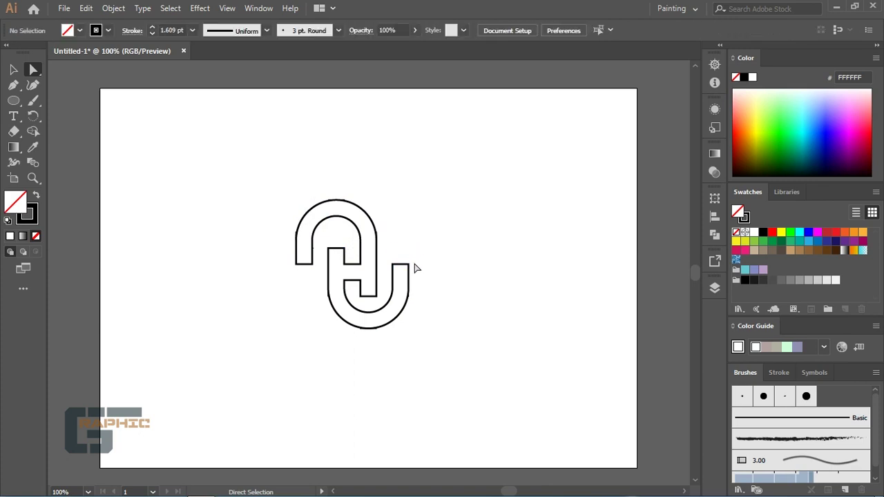
Move the logo shape to the right of the artboard and delete the leftover slivers at its original location.
click(19, 71)
drag(365, 292, 519, 279)
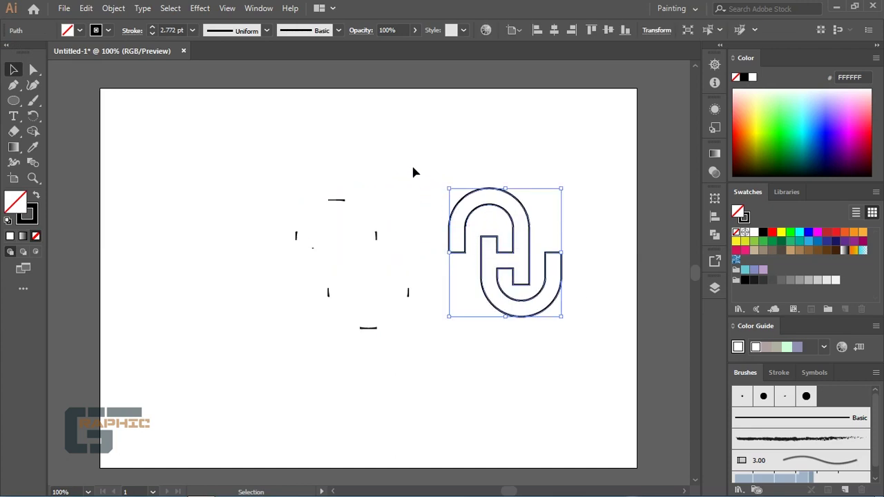
drag(314, 346, 282, 361)
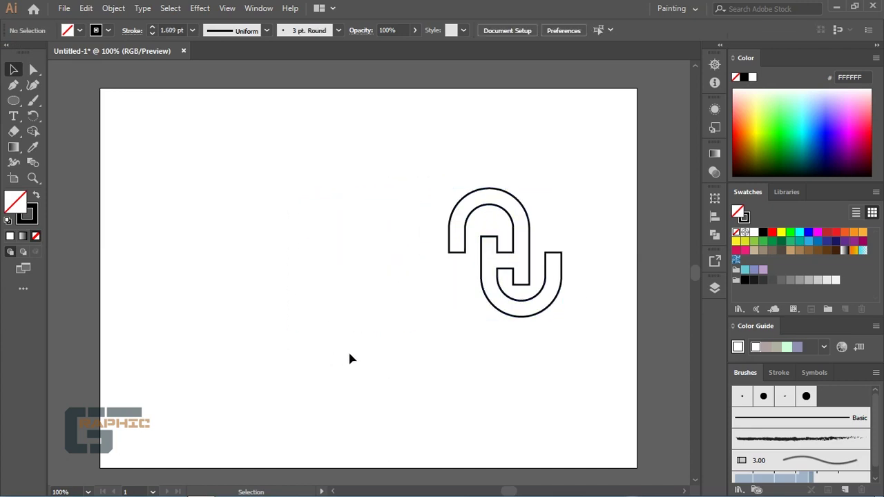
Move the logo back to the artboard's middle, join its paths, and swap fill and stroke for a solid black fill.
drag(607, 179, 385, 325)
drag(497, 274, 349, 274)
right_click(355, 274)
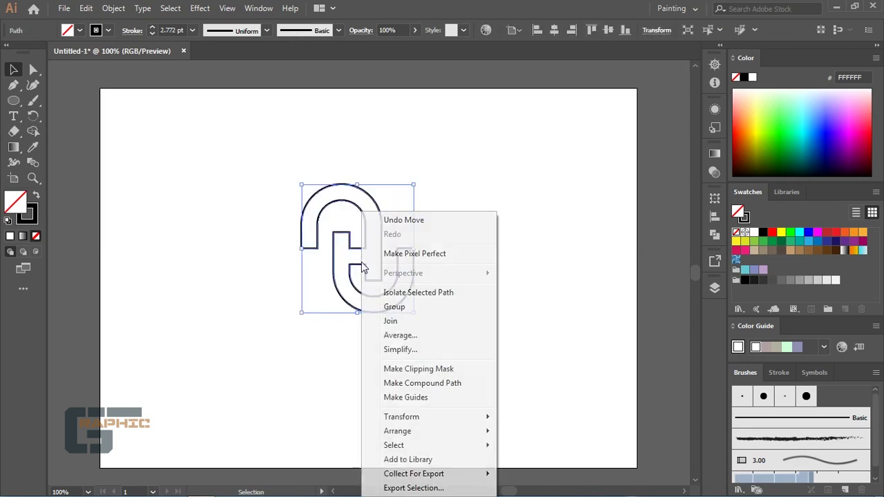
click(428, 326)
drag(504, 205, 230, 318)
key(shift+x)
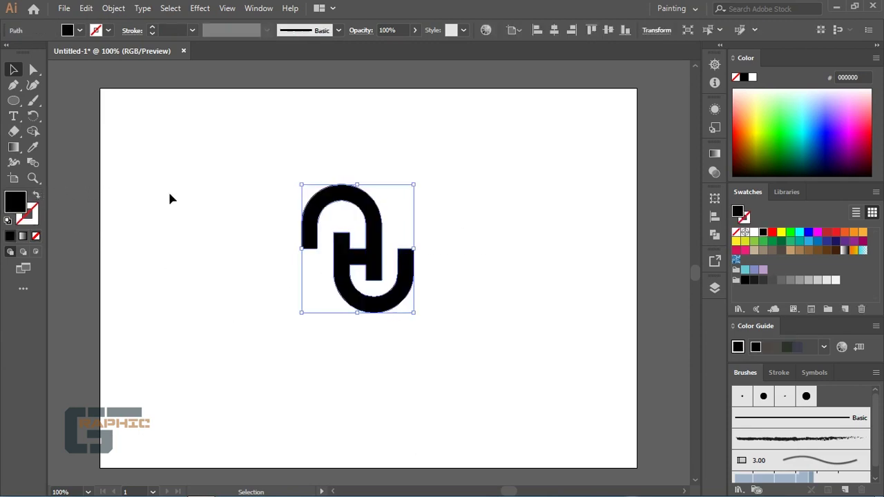
Enlarge the logo to nearly double its size and move it down toward the middle of the artboard.
drag(413, 185, 474, 138)
drag(393, 256, 390, 297)
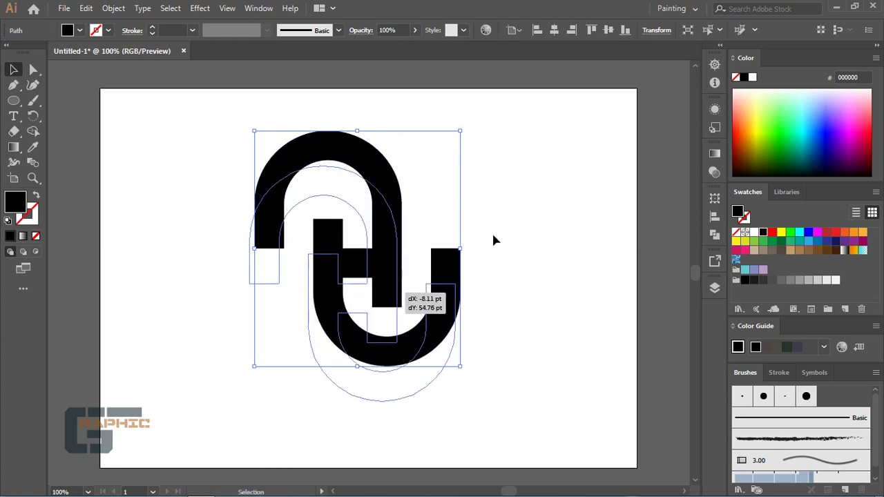
click(493, 233)
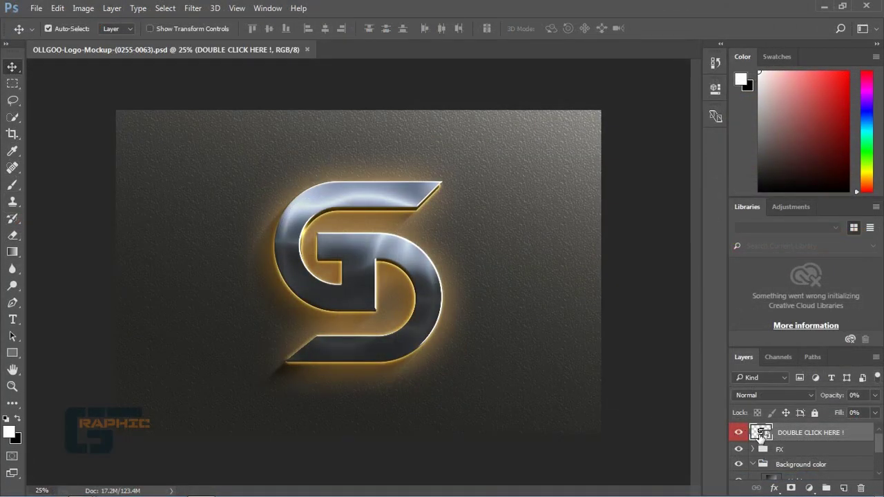
In Photoshop, open the contents of the logo mockup's "DOUBLE CLICK HERE !" smart object for editing.
double_click(760, 432)
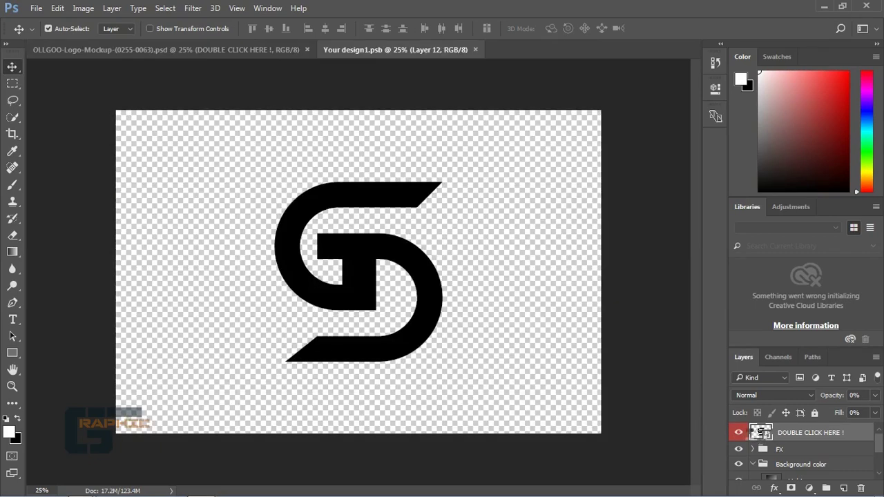
click(36, 8)
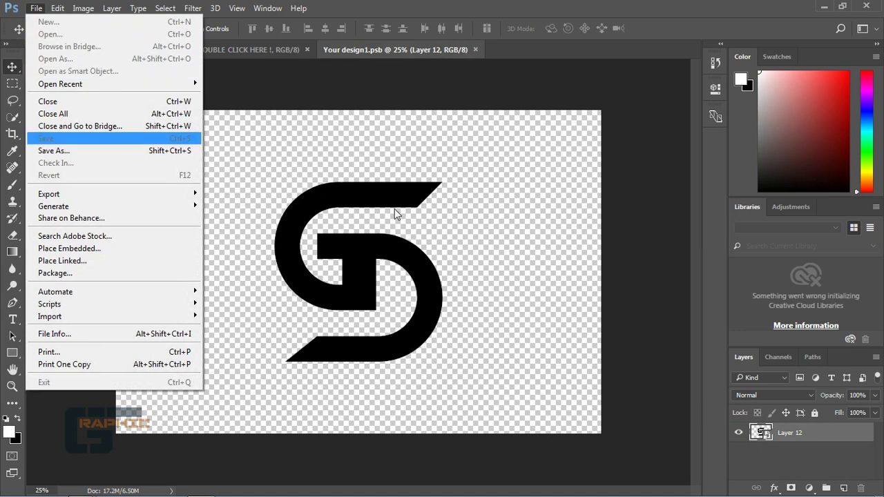
click(398, 173)
click(147, 83)
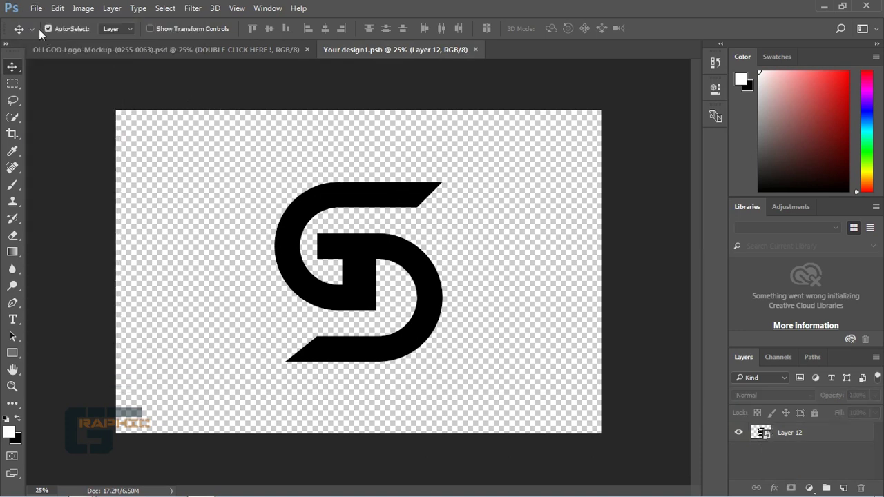
click(36, 8)
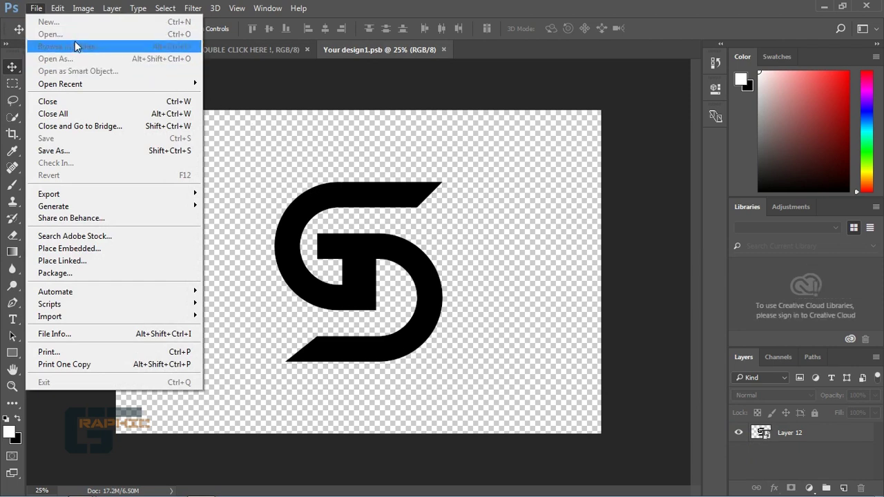
click(624, 184)
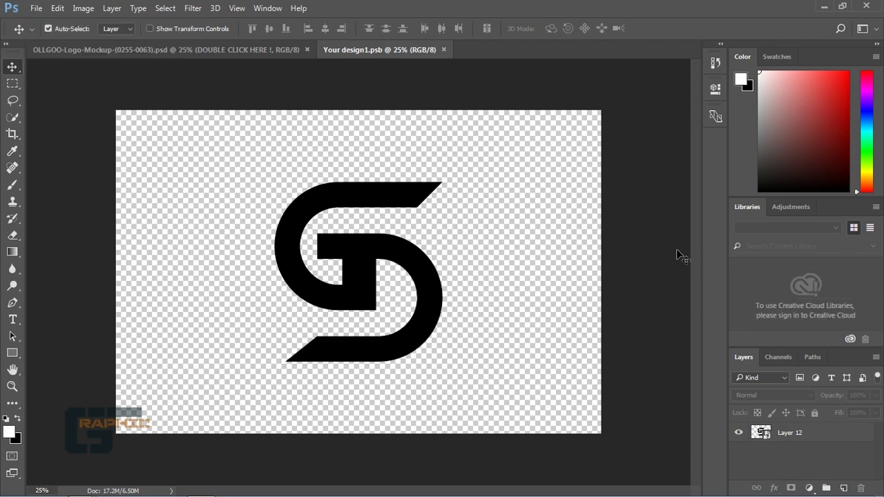
Select Layer 12 and open the exported logo image 49-01.png.
click(790, 432)
click(36, 7)
click(54, 34)
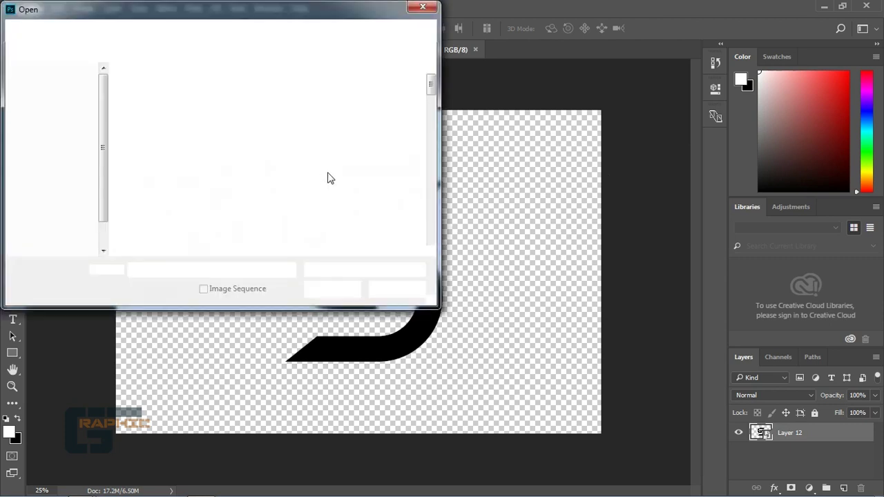
drag(430, 88, 452, 246)
double_click(232, 201)
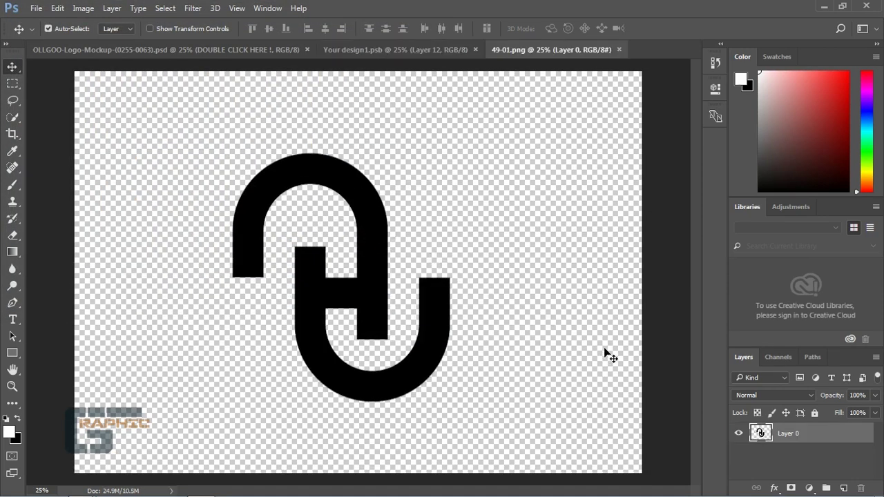
Convert the 49-01.png logo layer to a smart object and copy it into the Your design1.psb document.
right_click(779, 439)
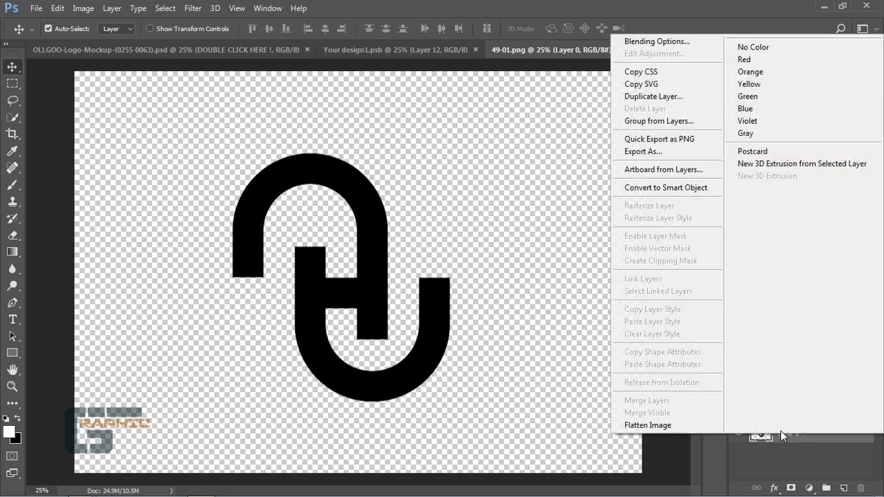
click(653, 189)
drag(386, 297, 393, 272)
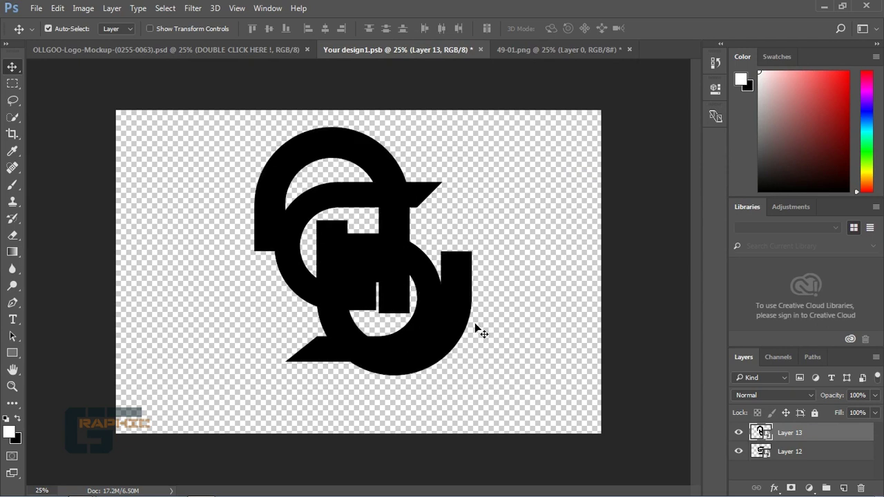
Delete the old logo on Layer 12 and move the new logo closer to the middle of the canvas.
click(822, 453)
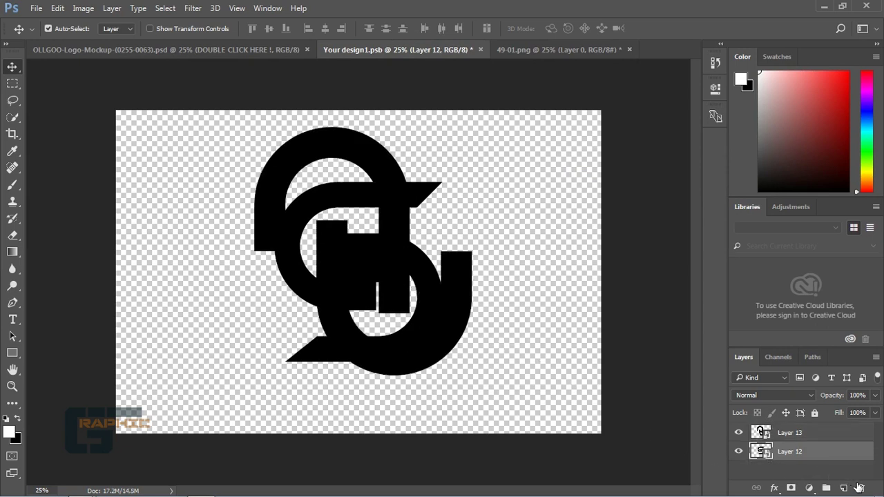
click(860, 489)
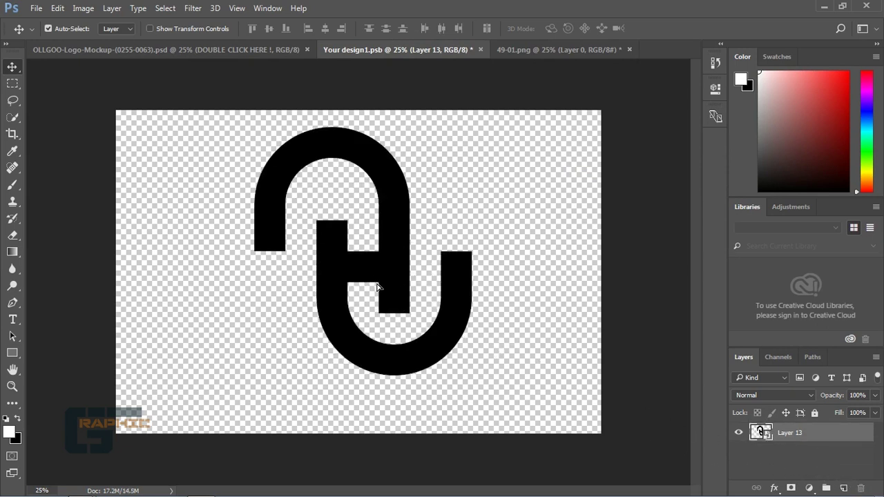
drag(376, 281, 383, 299)
key(ctrl)
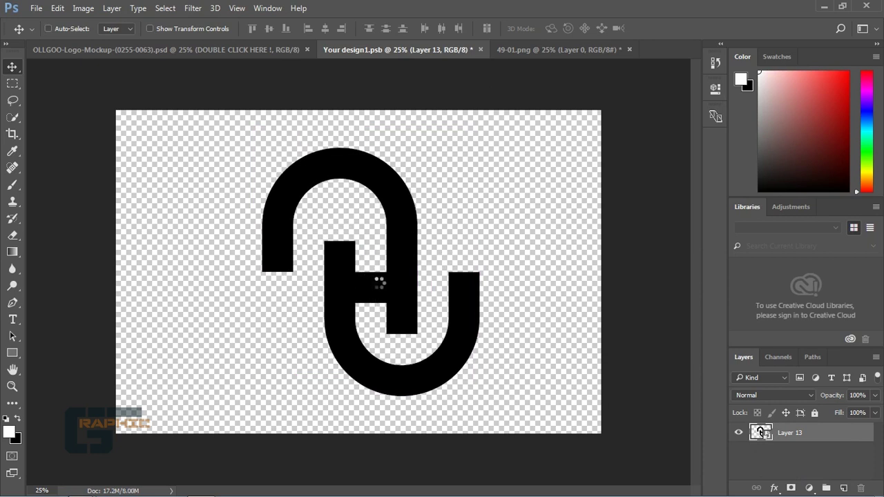
Scale the new logo proportionally to about 68% around its center and close 49-01.png without saving.
key(ctrl+t)
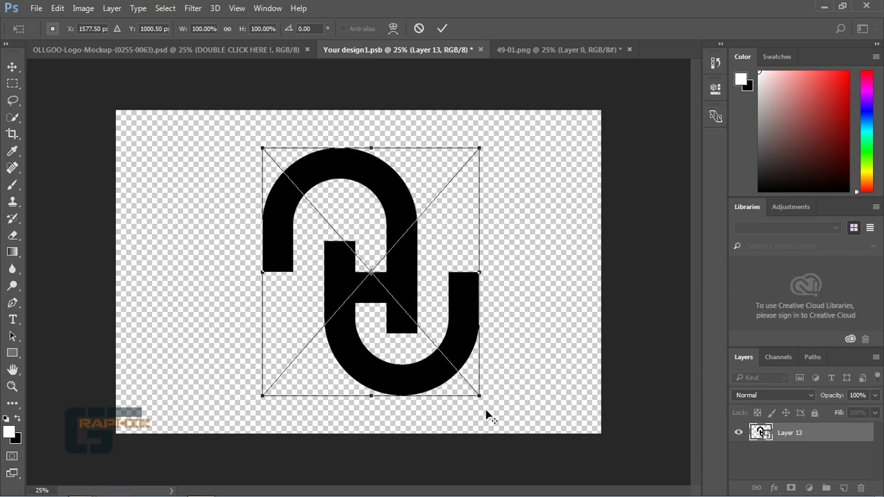
drag(478, 395, 445, 357)
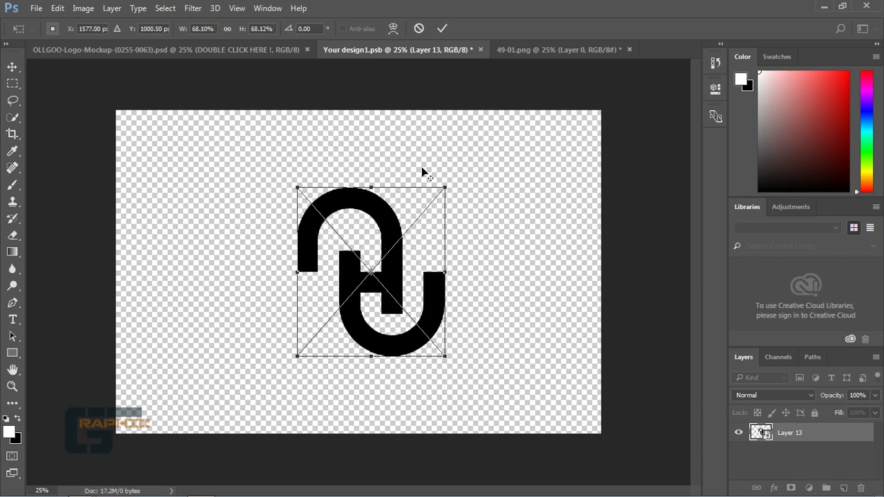
click(440, 29)
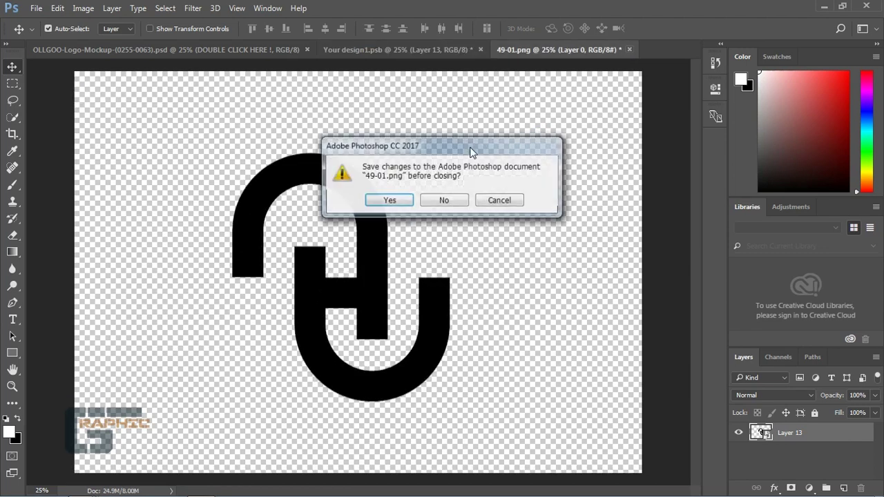
click(452, 199)
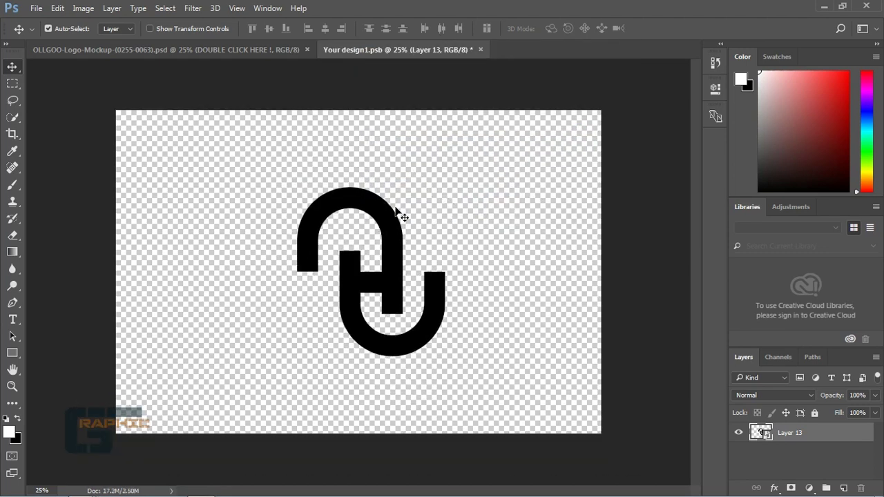
Shift the logo slightly left to center it on the canvas and save Your design1.psb.
drag(393, 280, 370, 249)
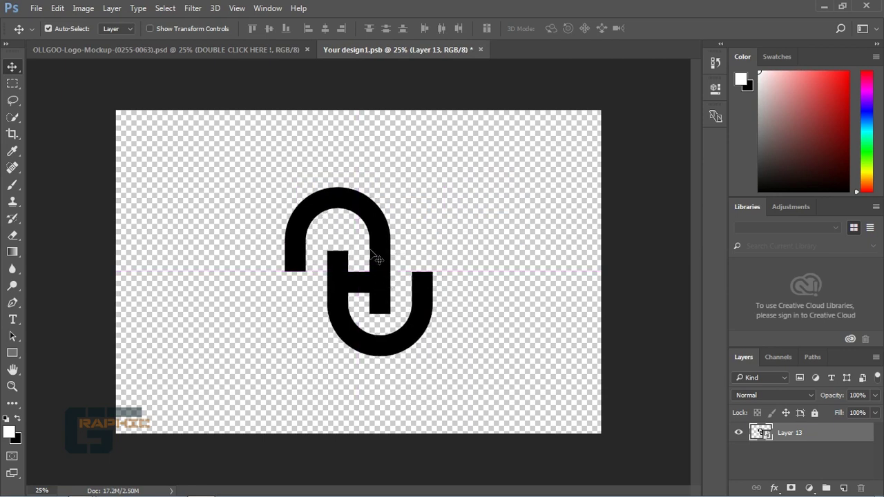
click(40, 9)
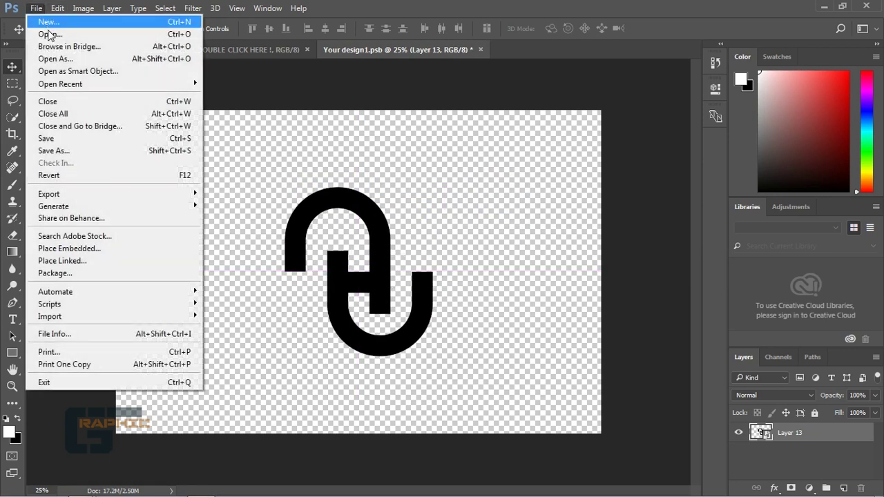
click(77, 138)
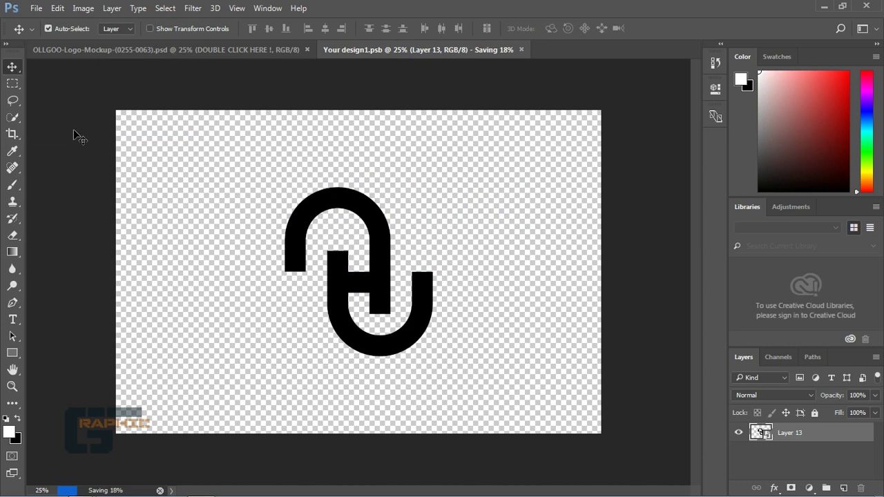